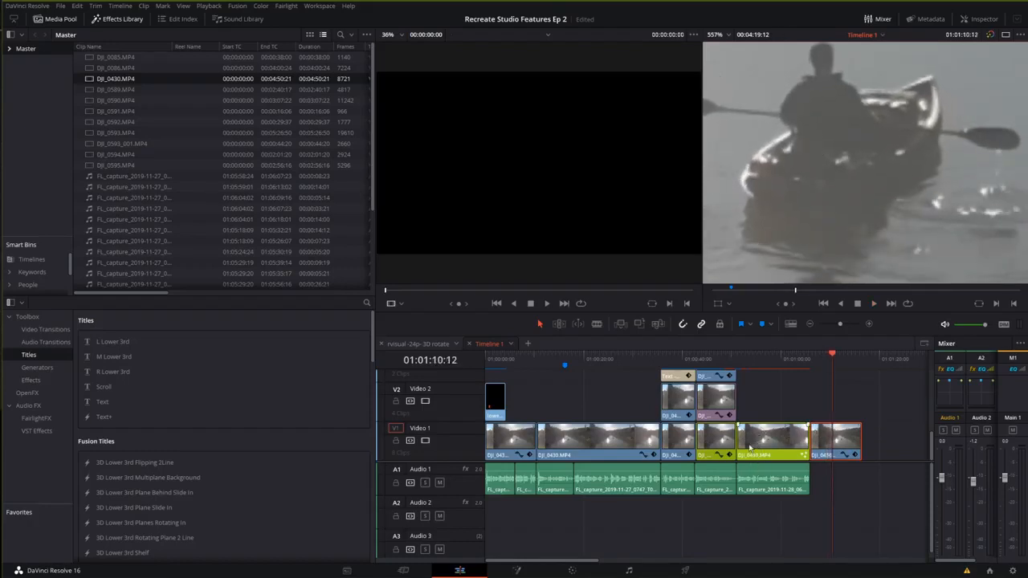
- Open the selected canoe clip in the Fusion page and move the MediaIn1 node farther from MediaOut1
{"action": "left_click", "coordinate": [518, 570]}
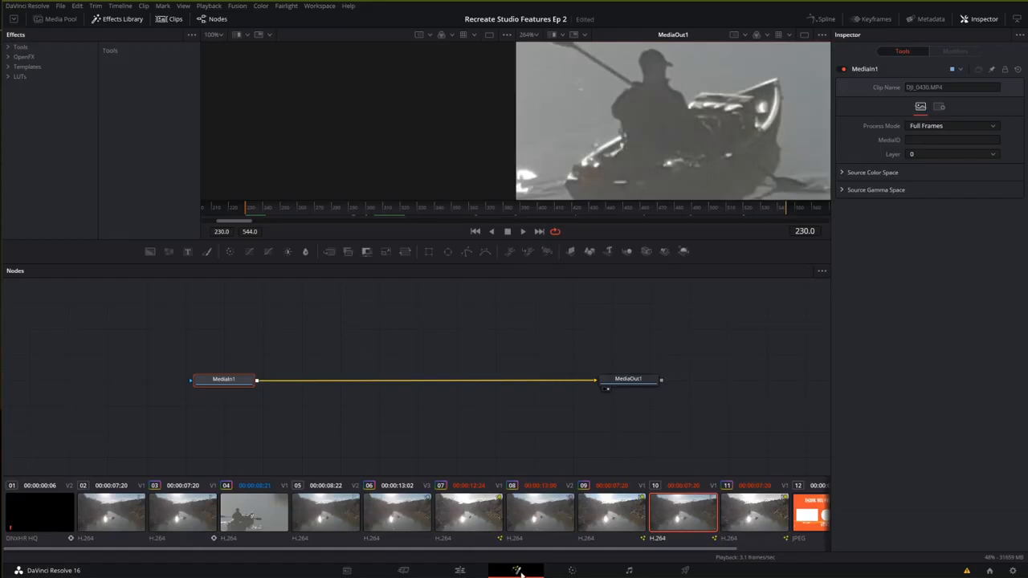
{"action": "left_click_drag", "start_coordinate": [500, 344], "coordinate": [511, 351]}
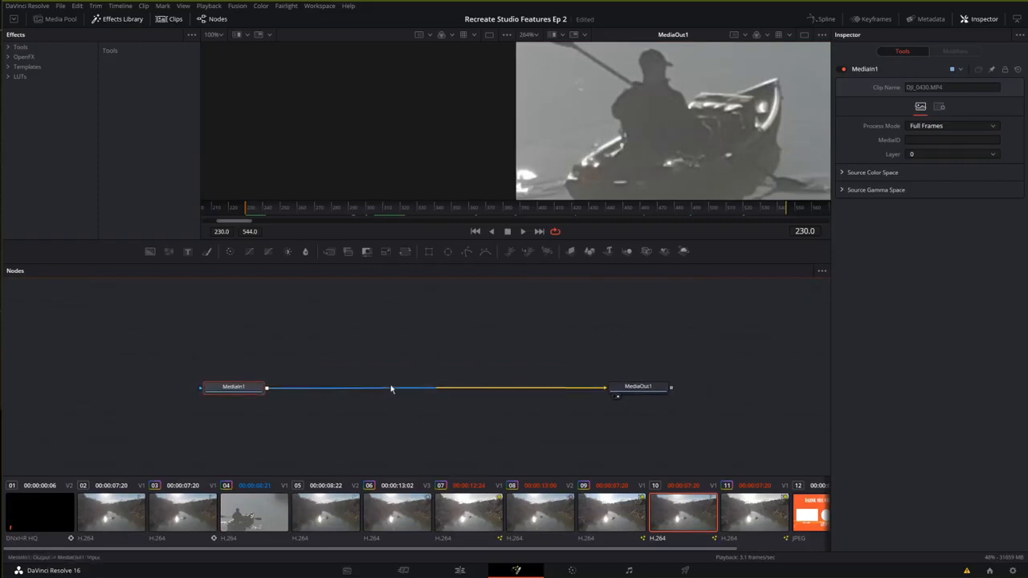
{"action": "left_click_drag", "start_coordinate": [236, 389], "coordinate": [186, 384]}
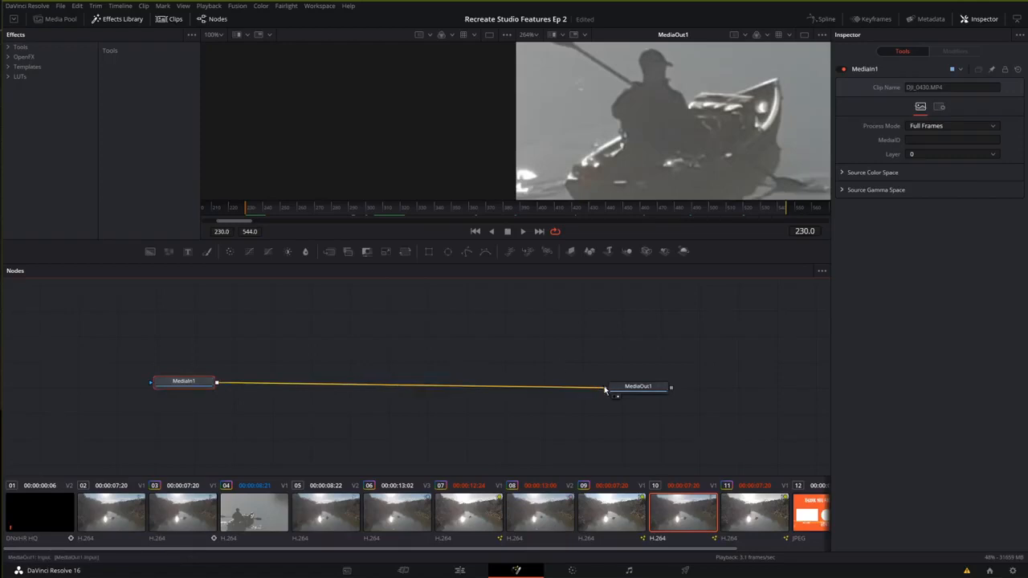
- Add a Remove Noise node and place it on the connection between MediaIn1 and MediaOut1
{"action": "key", "text": "shift+space"}
{"action": "type", "text": "remo"}
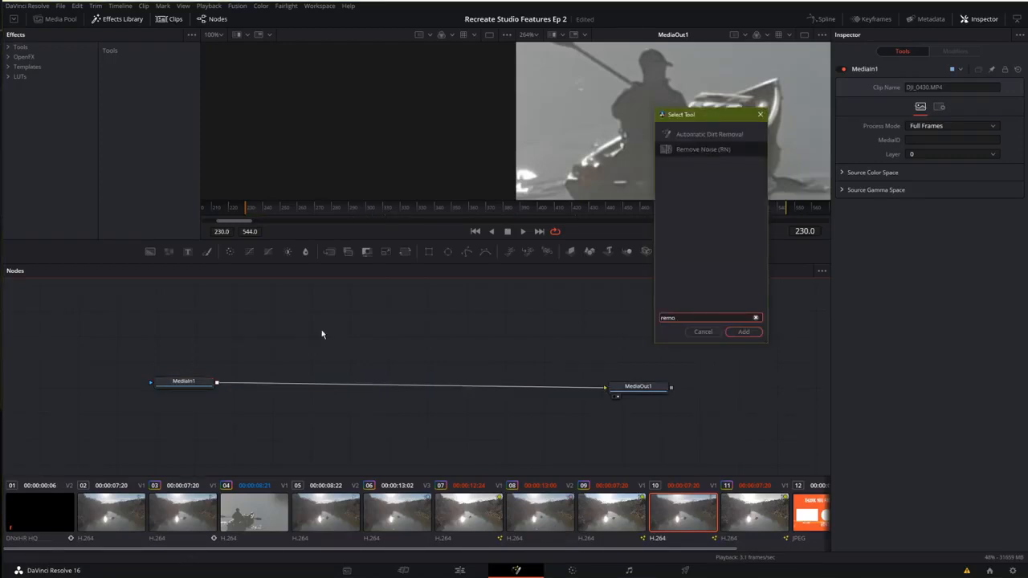
{"action": "key", "text": "Return"}
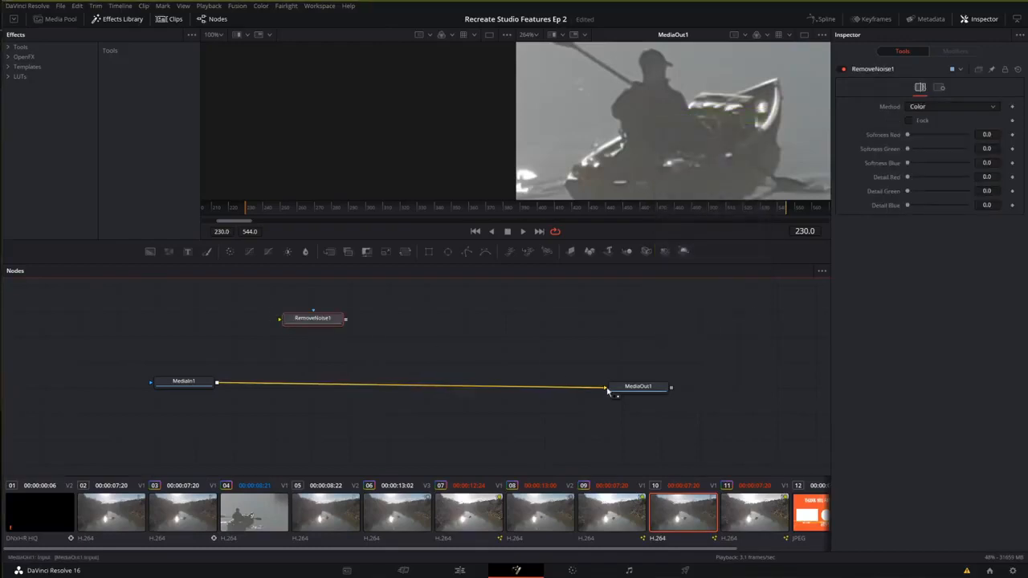
{"action": "left_click_drag", "start_coordinate": [608, 390], "coordinate": [653, 390]}
{"action": "left_click", "coordinate": [191, 383]}
{"action": "left_click", "coordinate": [326, 390]}
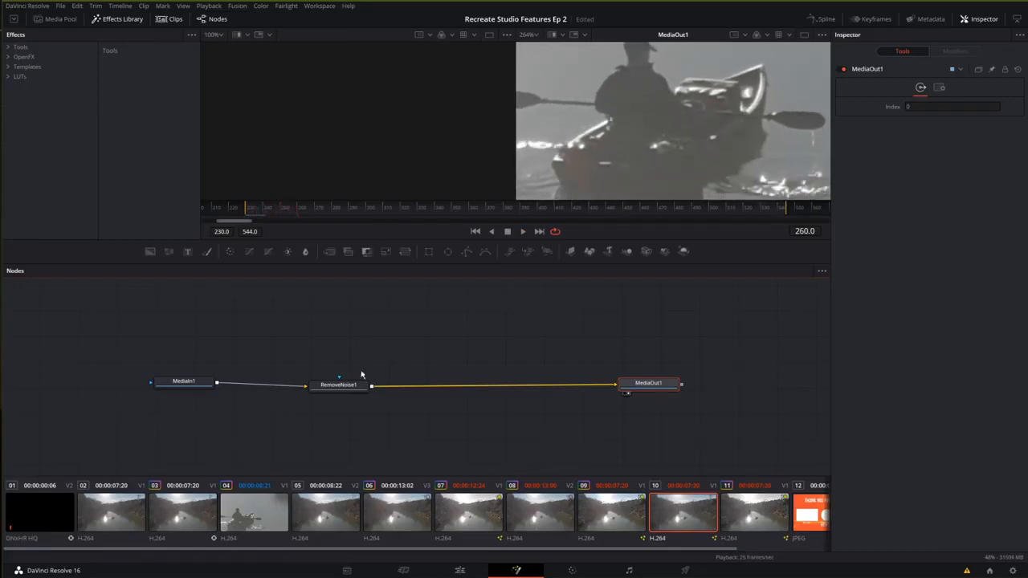
- Try per-channel softness on the Remove Noise node: 0.00071 for red and 0.00024 for green and blue
{"action": "left_click", "coordinate": [338, 384]}
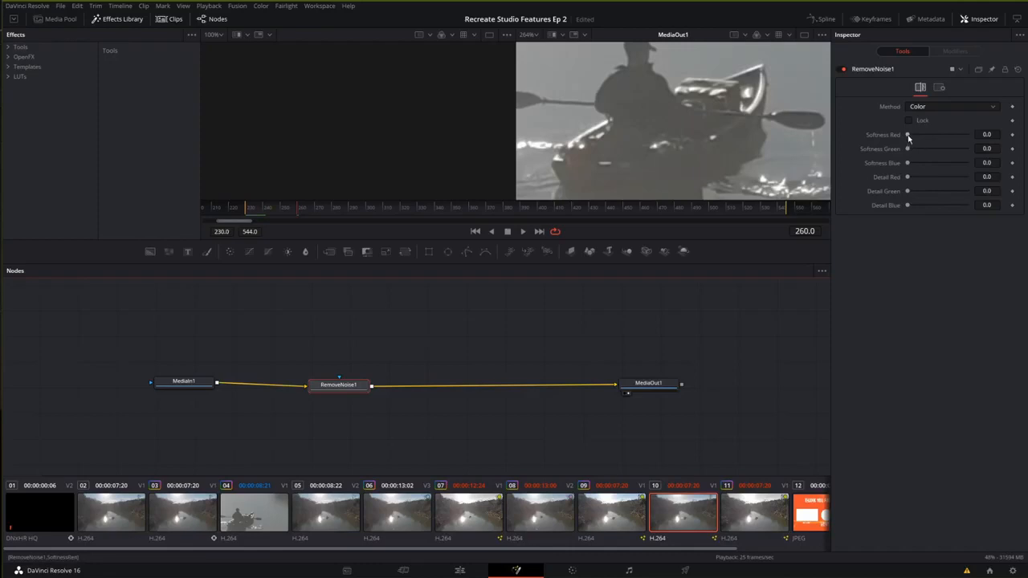
{"action": "mouse_move", "coordinate": [909, 138]}
{"action": "left_mouse_down"}
{"action": "mouse_move", "coordinate": [988, 141]}
{"action": "mouse_move", "coordinate": [832, 148]}
{"action": "mouse_move", "coordinate": [958, 150]}
{"action": "mouse_move", "coordinate": [861, 142]}
{"action": "mouse_move", "coordinate": [910, 137]}
{"action": "left_mouse_up"}
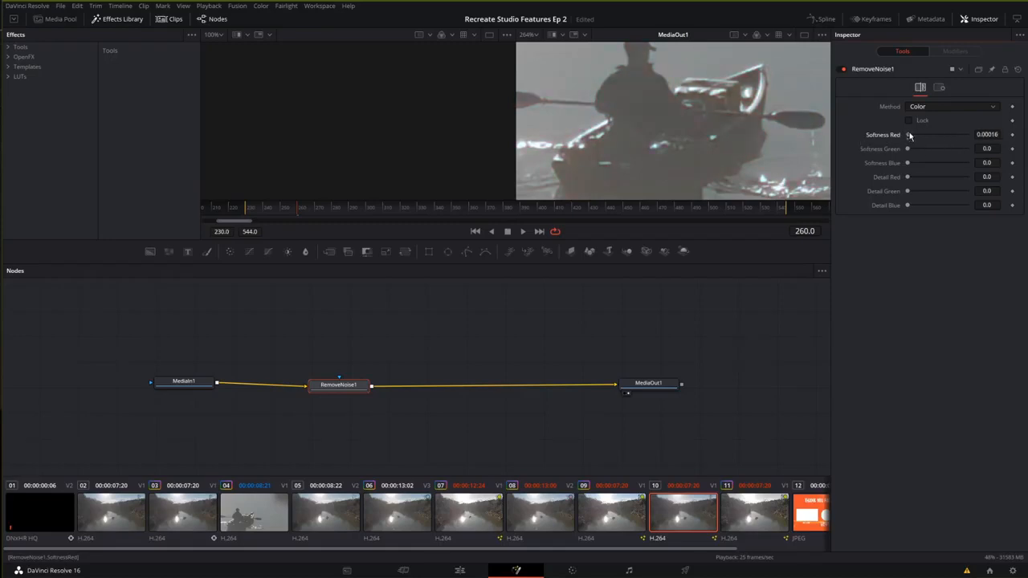
{"action": "right_click", "coordinate": [910, 137]}
{"action": "left_click", "coordinate": [890, 129]}
{"action": "left_click_drag", "start_coordinate": [909, 135], "coordinate": [914, 136]}
{"action": "left_click_drag", "start_coordinate": [908, 149], "coordinate": [910, 150]}
{"action": "left_click_drag", "start_coordinate": [909, 165], "coordinate": [911, 164]}
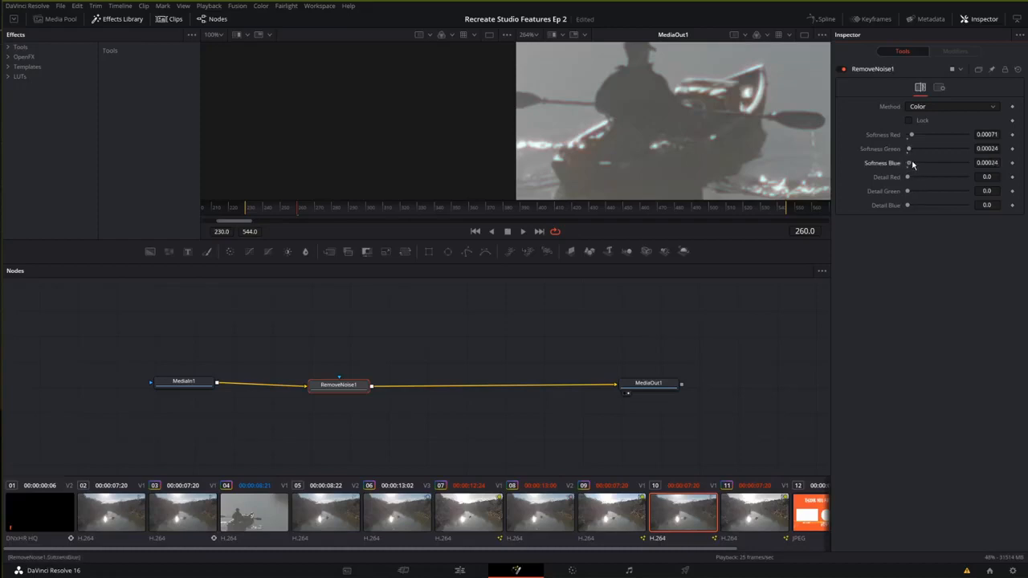
- Reset the green and blue softness, lock the colour channels together and set the shared Softness to 0.00016
{"action": "double_click", "coordinate": [908, 163]}
{"action": "double_click", "coordinate": [907, 150]}
{"action": "left_click", "coordinate": [910, 120]}
{"action": "left_click_drag", "start_coordinate": [912, 136], "coordinate": [912, 139]}
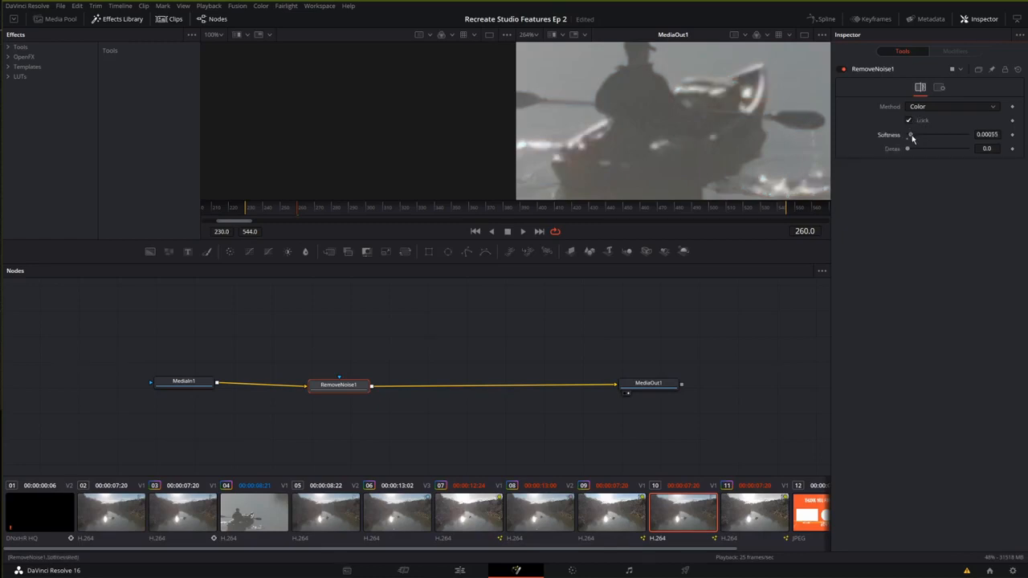
{"action": "double_click", "coordinate": [910, 137]}
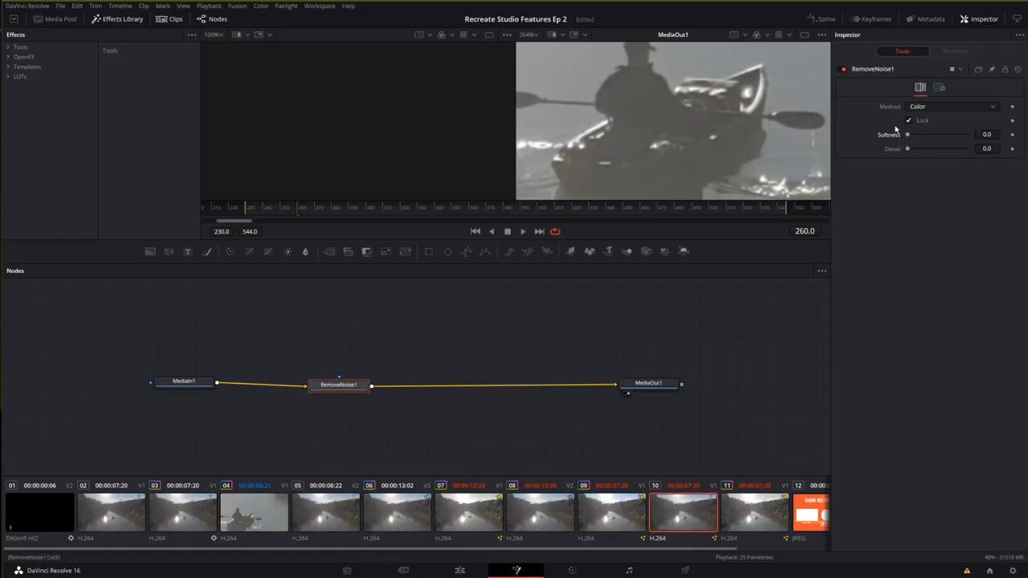
{"action": "left_click_drag", "start_coordinate": [909, 135], "coordinate": [910, 135]}
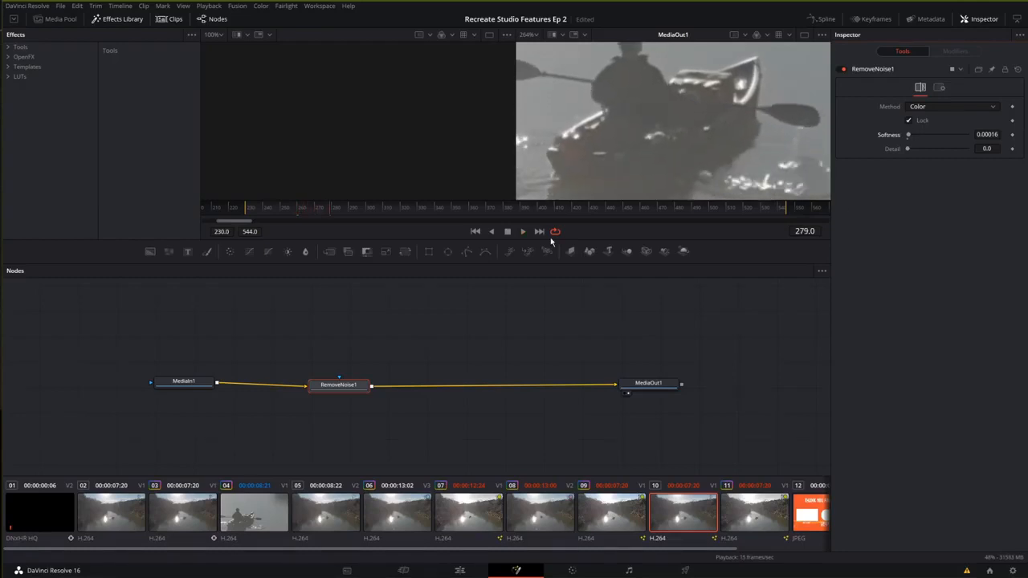
- Unlock the colour channels and try adjusting the red softness on its own
{"action": "left_click", "coordinate": [908, 122]}
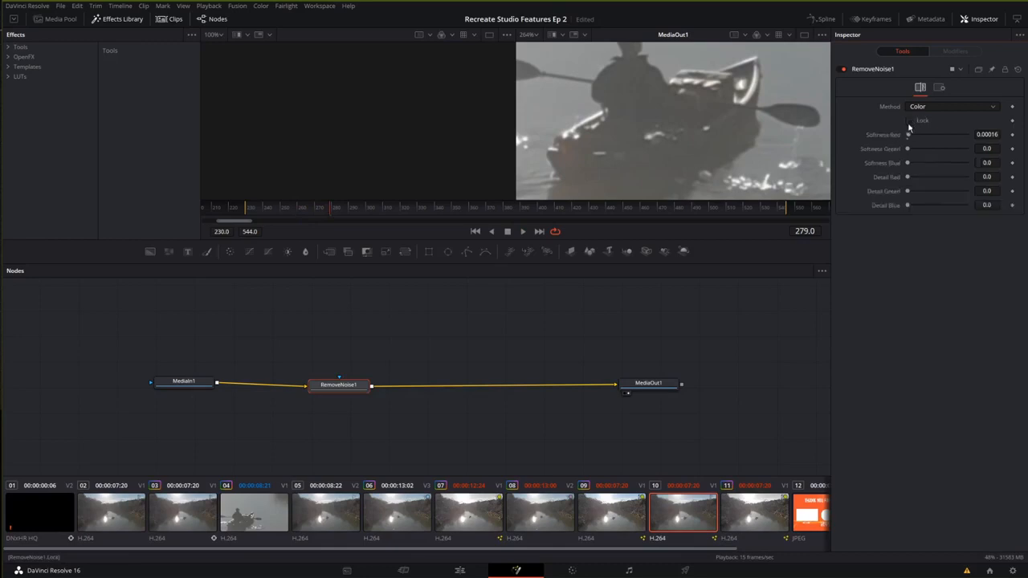
{"action": "left_click_drag", "start_coordinate": [908, 134], "coordinate": [910, 135]}
{"action": "left_click_drag", "start_coordinate": [911, 137], "coordinate": [910, 136]}
{"action": "left_click_drag", "start_coordinate": [912, 131], "coordinate": [912, 134]}
- Switch the noise removal method to Chroma and set Softness Luma to 0.00024, leaving Softness Chroma at 0.0
{"action": "left_click", "coordinate": [921, 107]}
{"action": "left_click", "coordinate": [915, 133]}
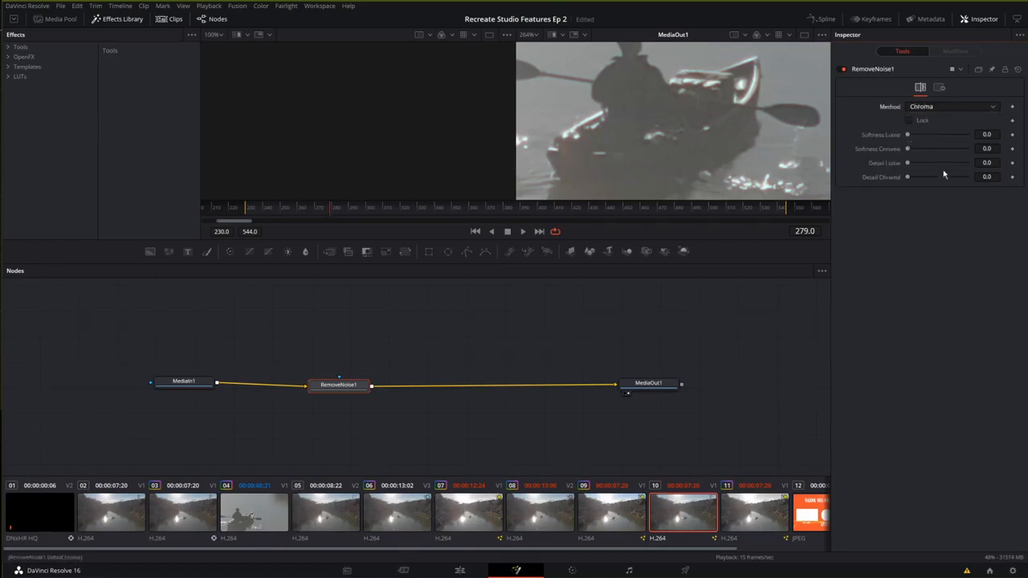
{"action": "left_click_drag", "start_coordinate": [907, 135], "coordinate": [858, 160]}
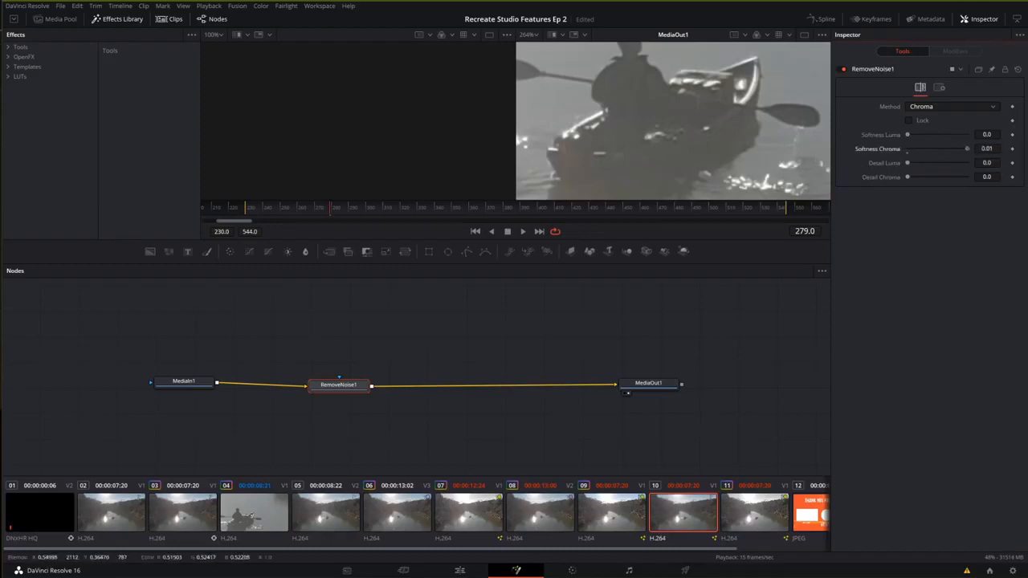
{"action": "left_click", "coordinate": [909, 137]}
{"action": "left_click_drag", "start_coordinate": [908, 136], "coordinate": [909, 138]}
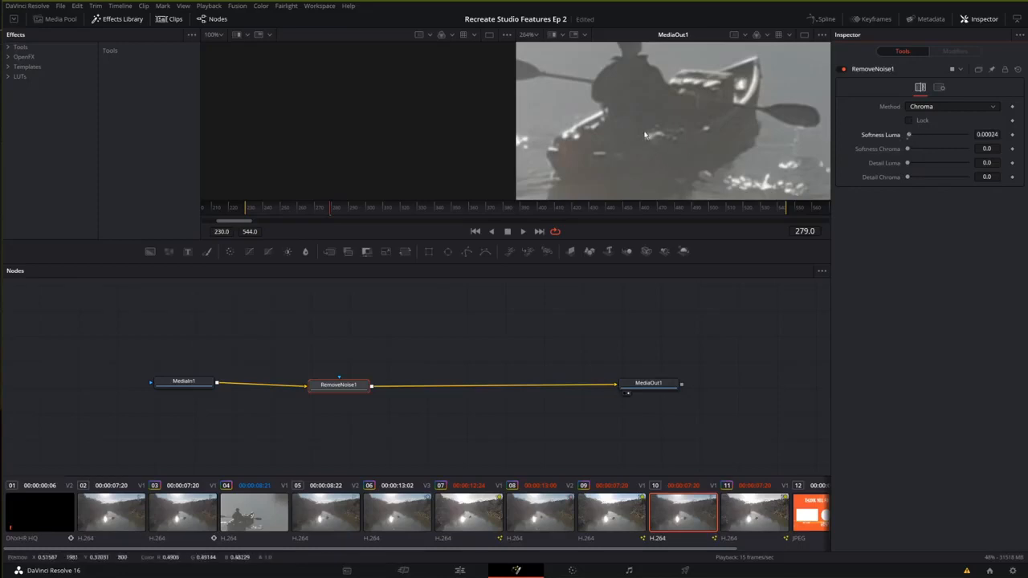
- Insert an Auto Gain node between the Remove Noise node and MediaOut1, and set its High value to 0.989
{"action": "left_click_drag", "start_coordinate": [340, 385], "coordinate": [326, 382]}
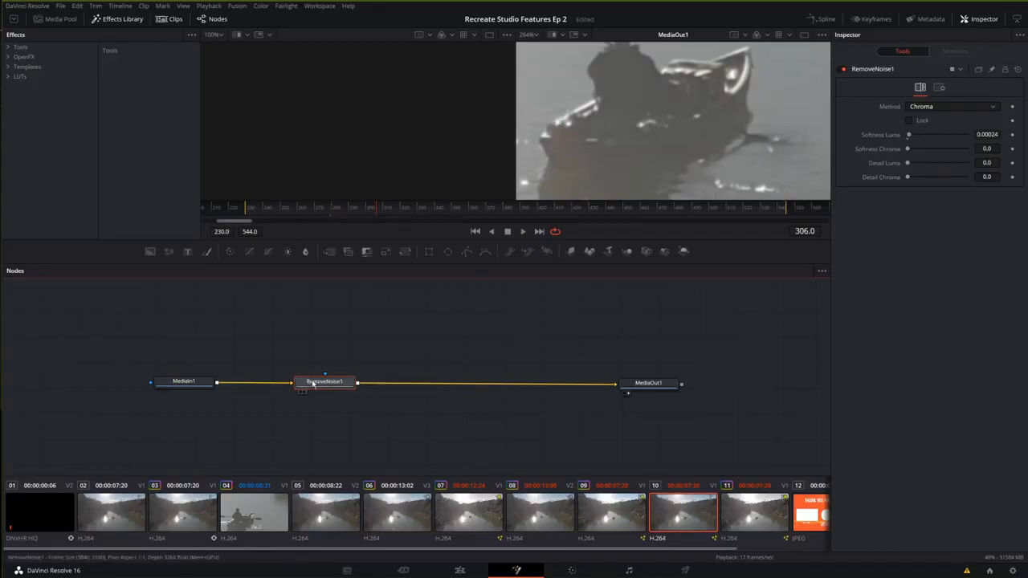
{"action": "mouse_move", "coordinate": [313, 384]}
{"action": "key", "text": "shift+space"}
{"action": "type", "text": "remo"}
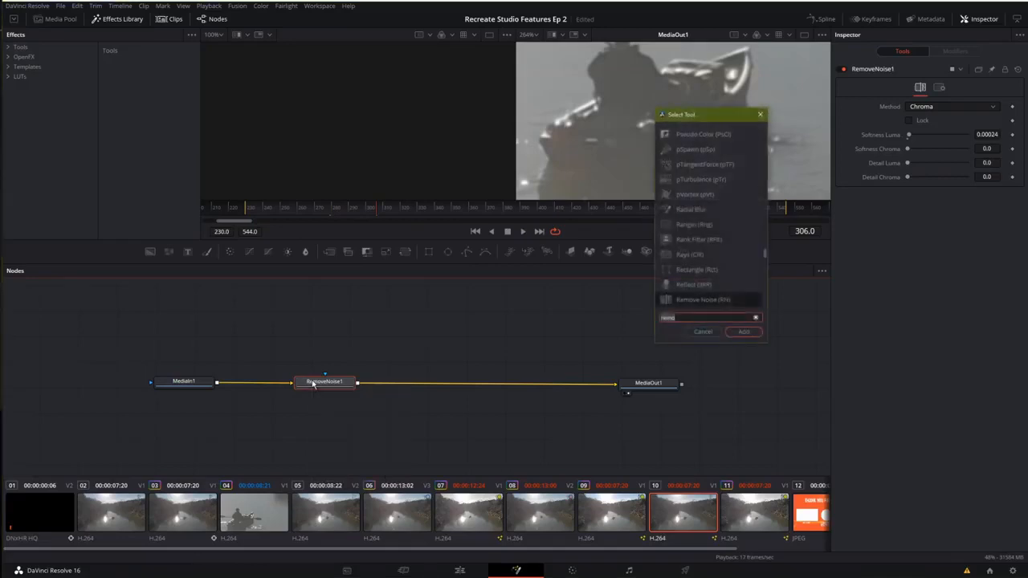
{"action": "type", "text": "a"}
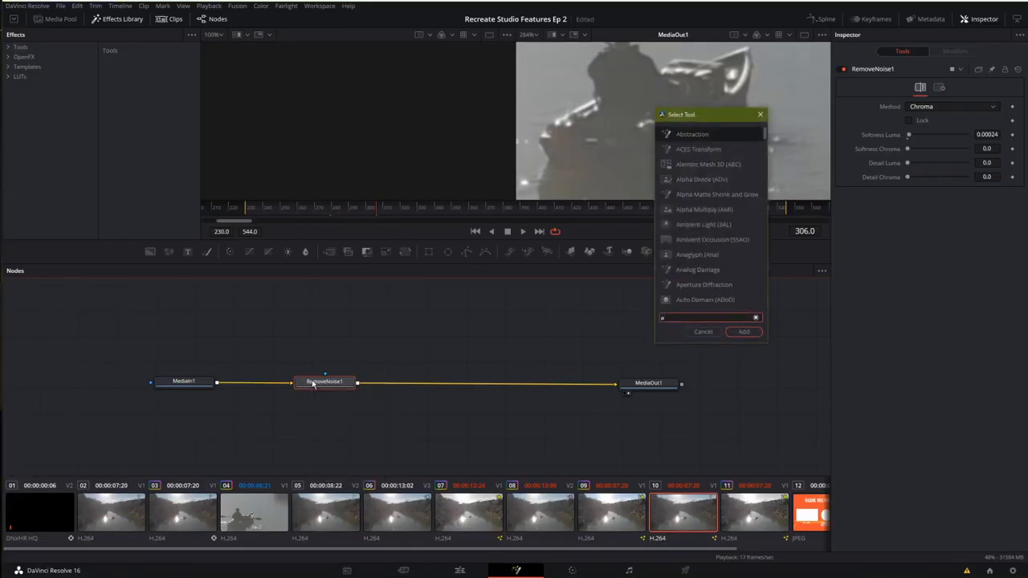
{"action": "type", "text": "ut"}
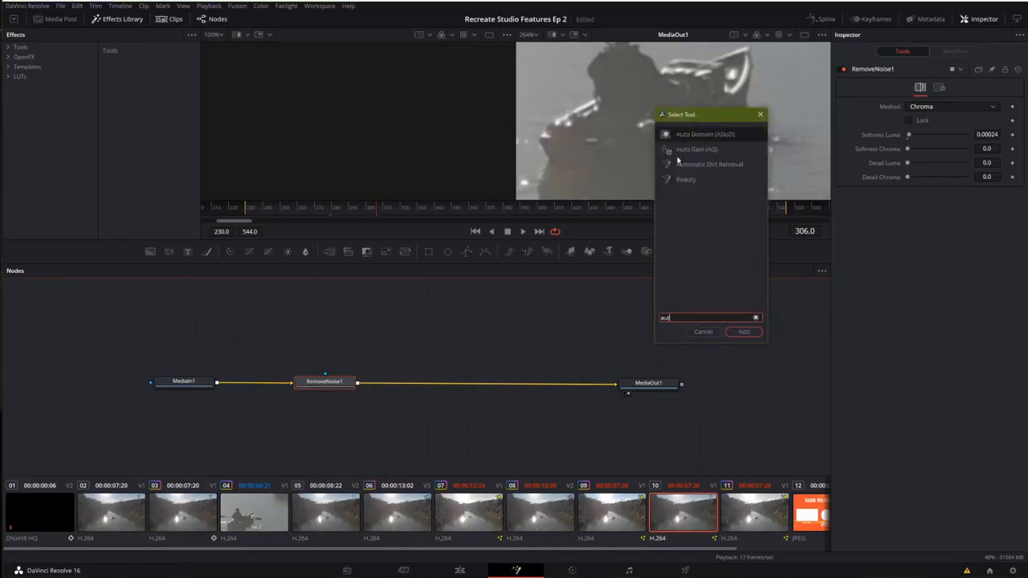
{"action": "left_click", "coordinate": [681, 151]}
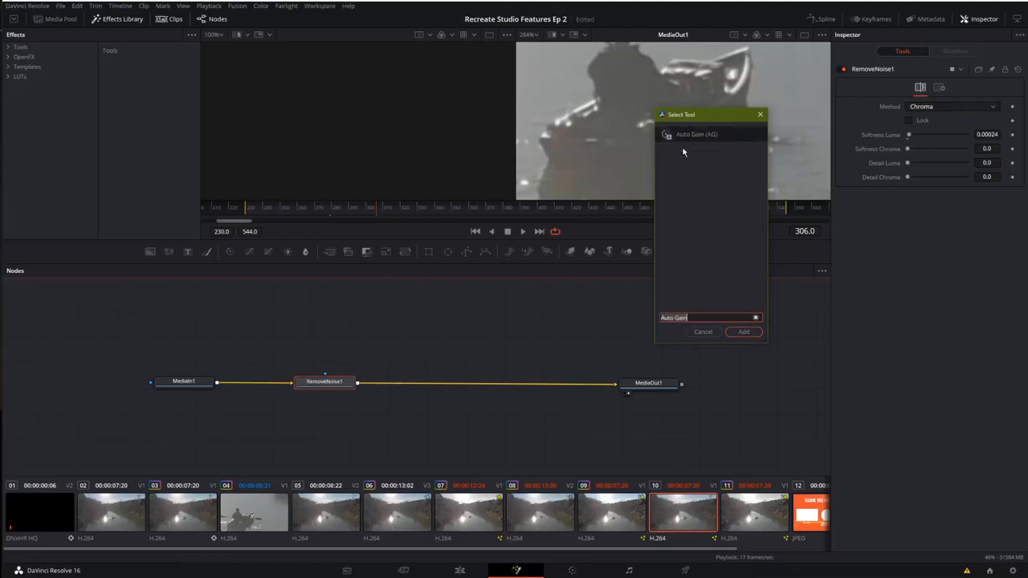
{"action": "left_click", "coordinate": [734, 336]}
{"action": "left_click_drag", "start_coordinate": [408, 383], "coordinate": [461, 386]}
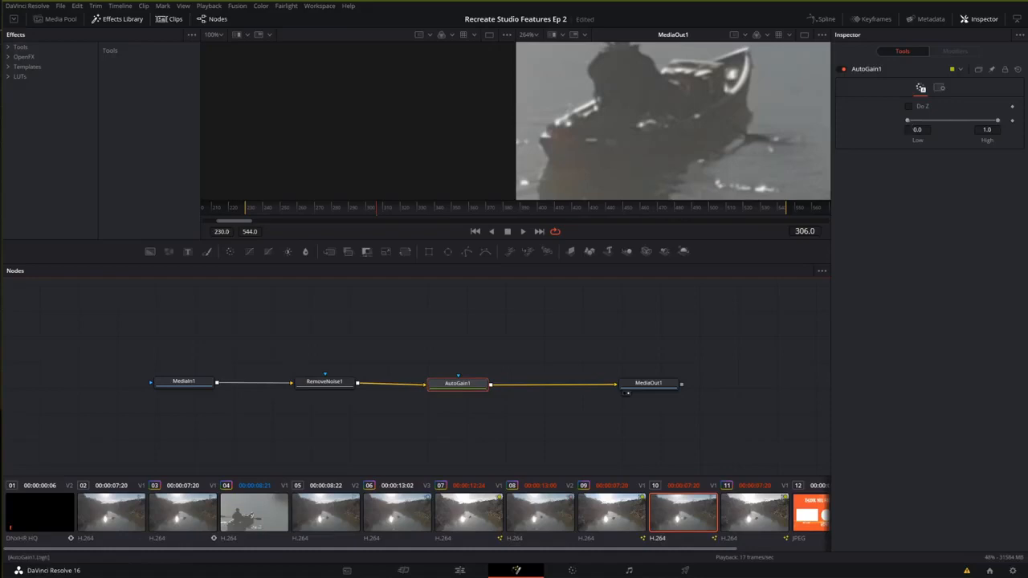
{"action": "mouse_move", "coordinate": [999, 122]}
{"action": "left_mouse_down"}
{"action": "mouse_move", "coordinate": [914, 122]}
{"action": "mouse_move", "coordinate": [998, 123]}
{"action": "left_mouse_up"}
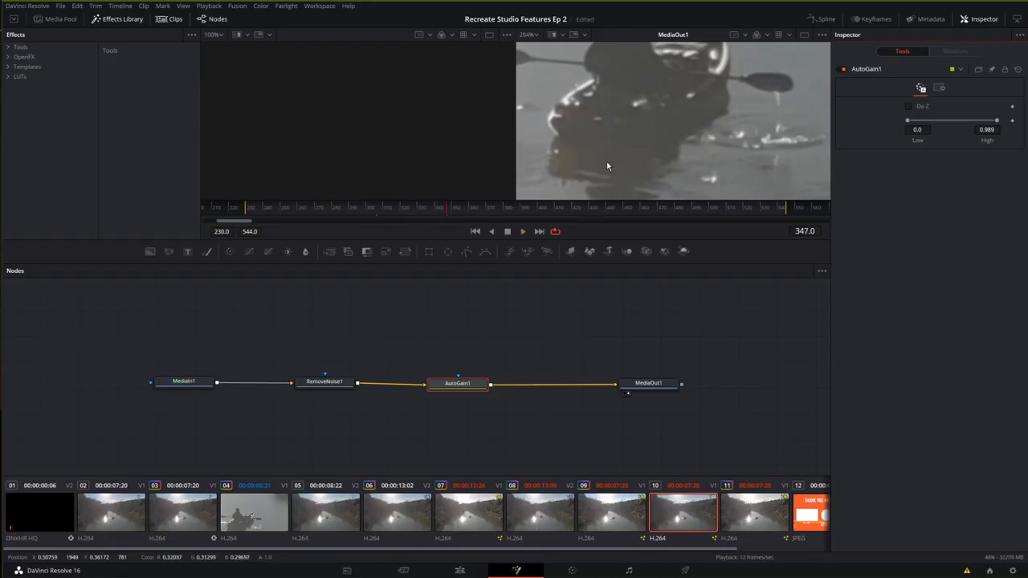
- Add a Deflicker node between the Auto Gain node and MediaOut1
{"action": "key", "text": "shift+space"}
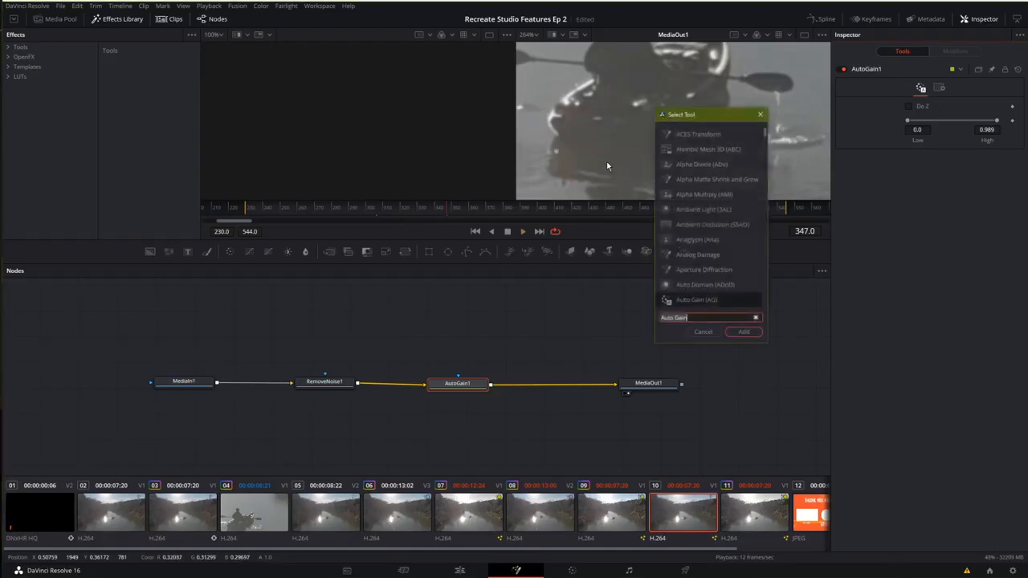
{"action": "type", "text": "de"}
{"action": "key", "text": "Down"}
{"action": "key", "text": "Down"}
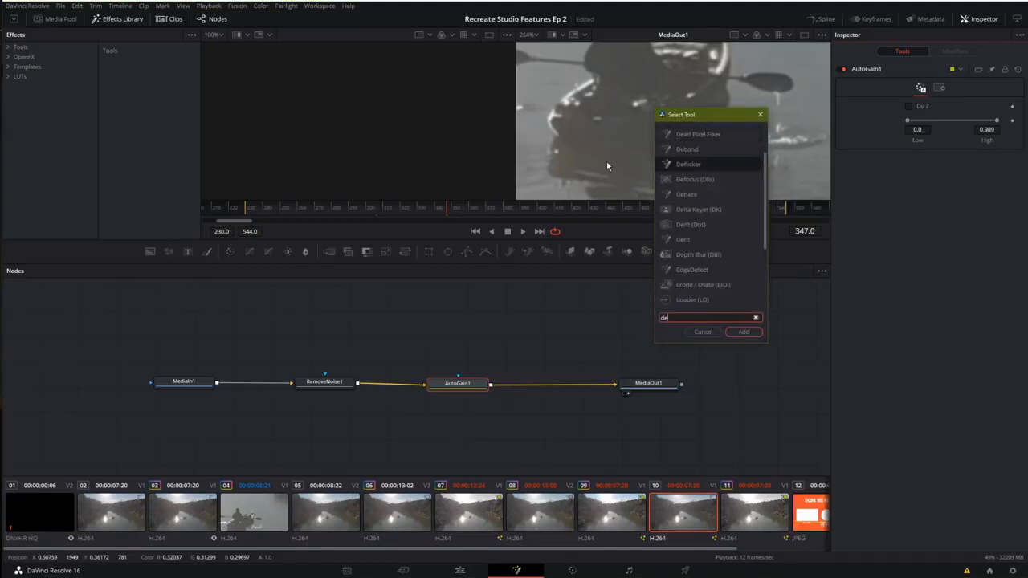
{"action": "key", "text": "Return"}
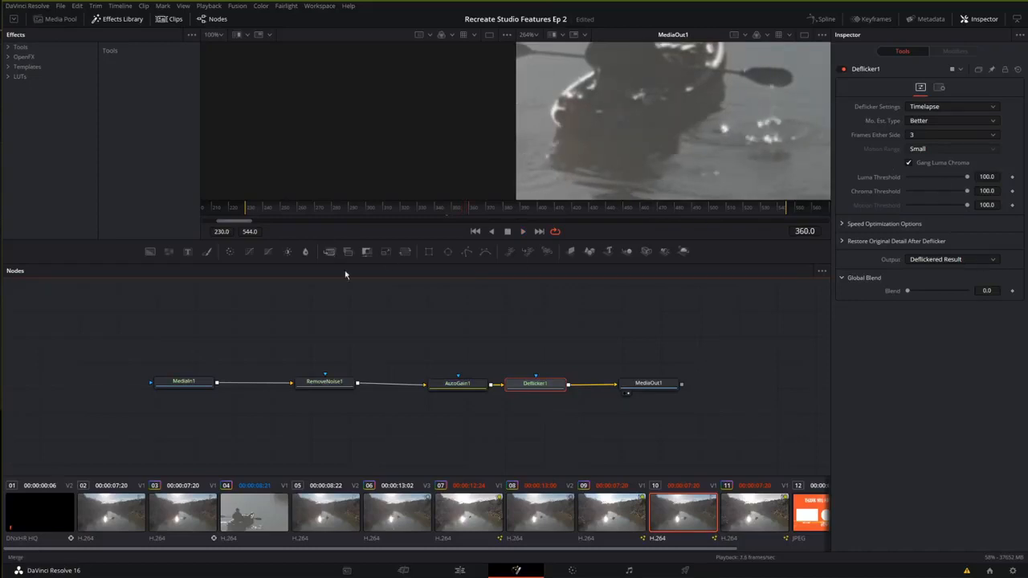
- Return to the Edit page and compare playback of the last two clips on Video 1
{"action": "left_click", "coordinate": [461, 572]}
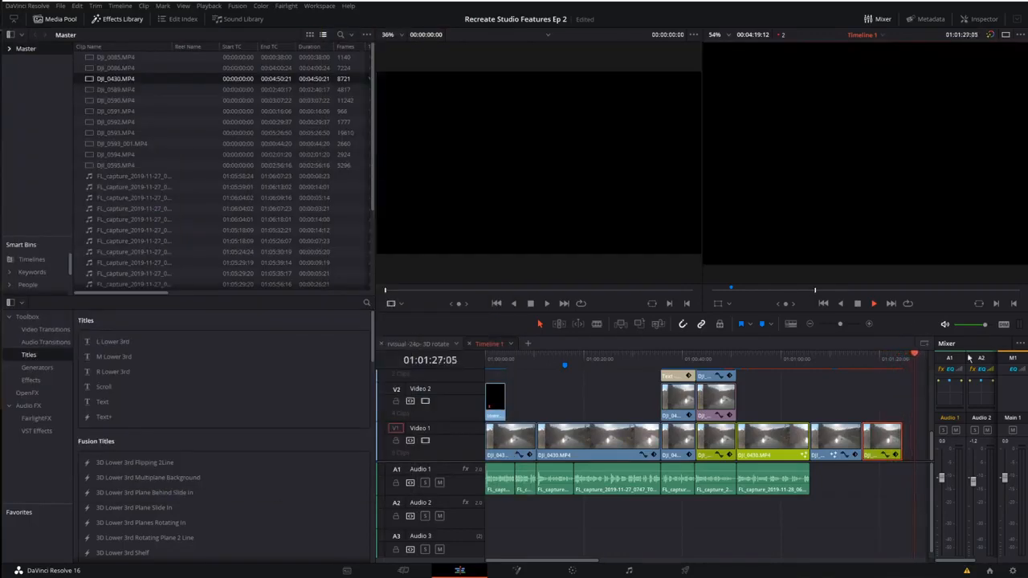
{"action": "left_click", "coordinate": [862, 359]}
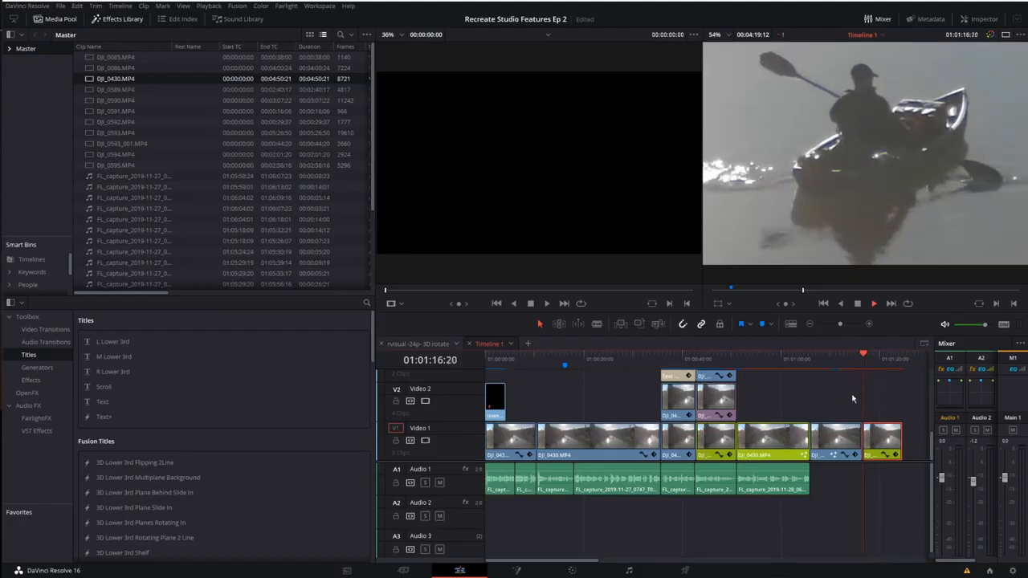
{"action": "left_click", "coordinate": [820, 358]}
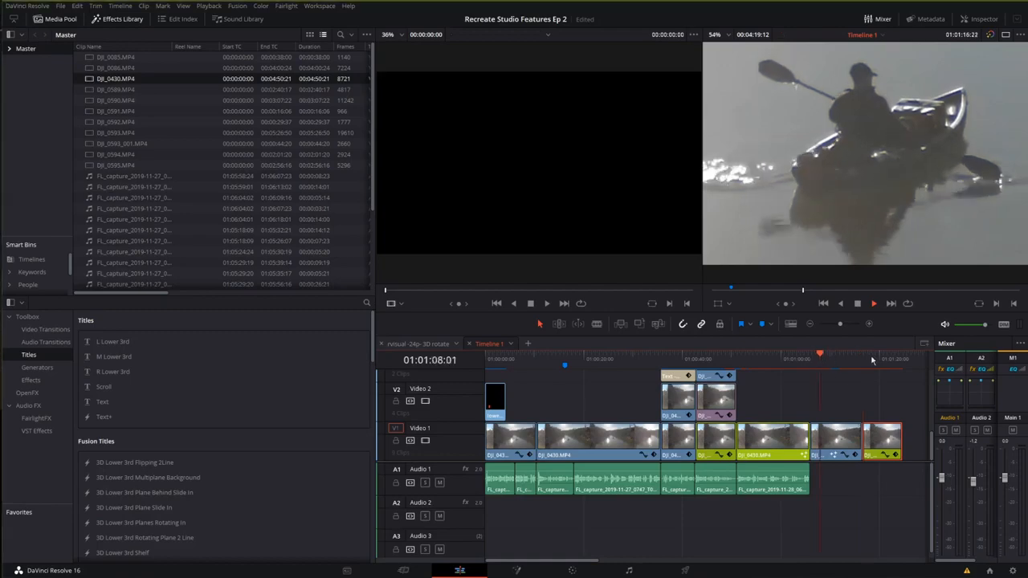
{"action": "left_click", "coordinate": [868, 358]}
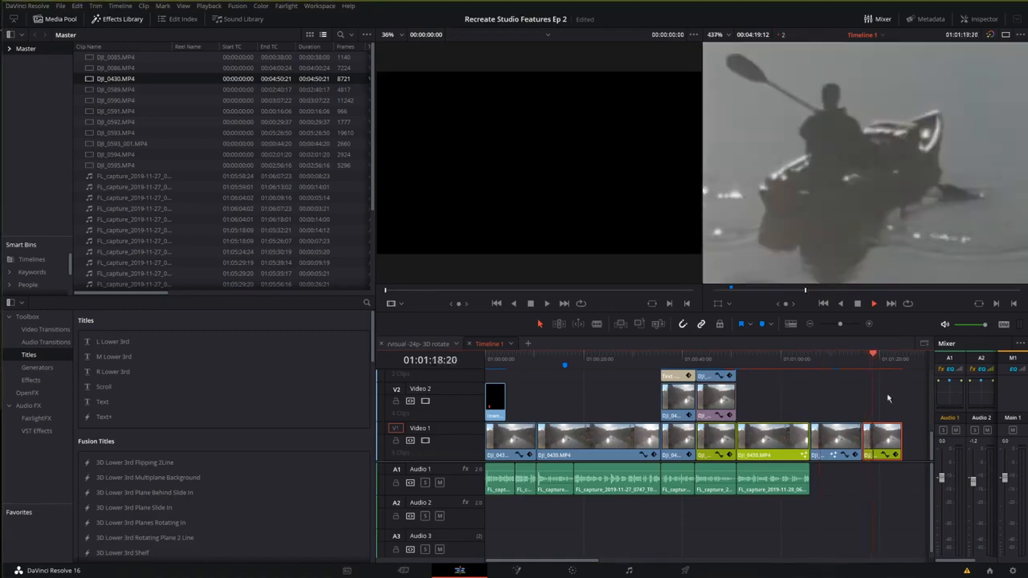
{"action": "left_click", "coordinate": [810, 359]}
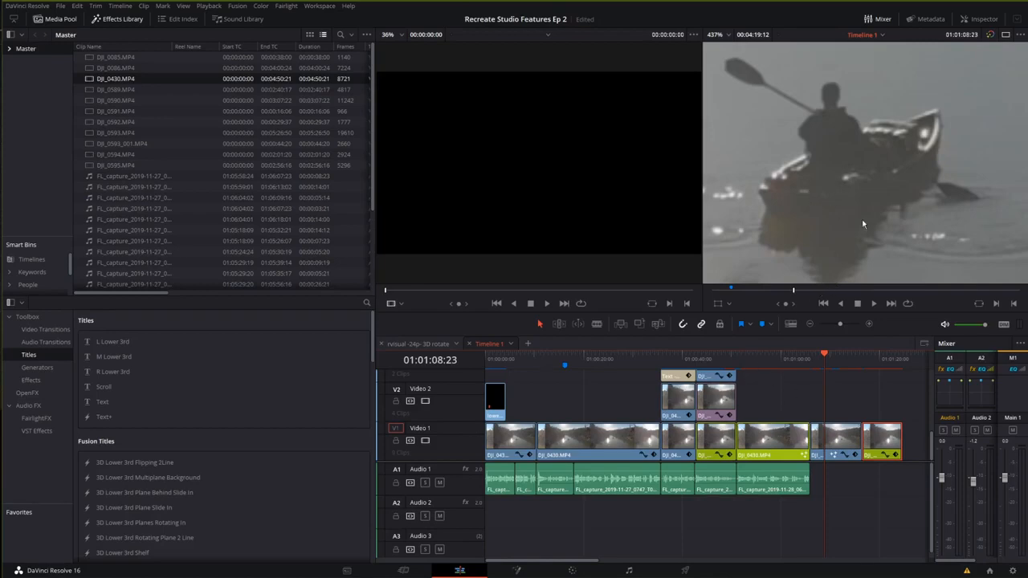
- Switch to the Color page and show the Blur controls for the canoe clip
{"action": "left_click", "coordinate": [571, 570]}
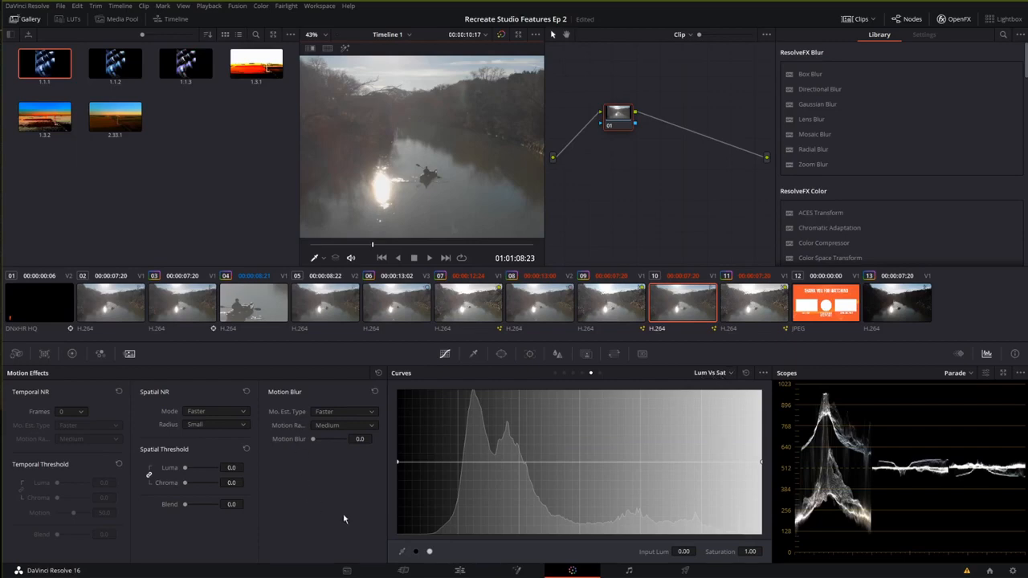
{"action": "left_click", "coordinate": [99, 354]}
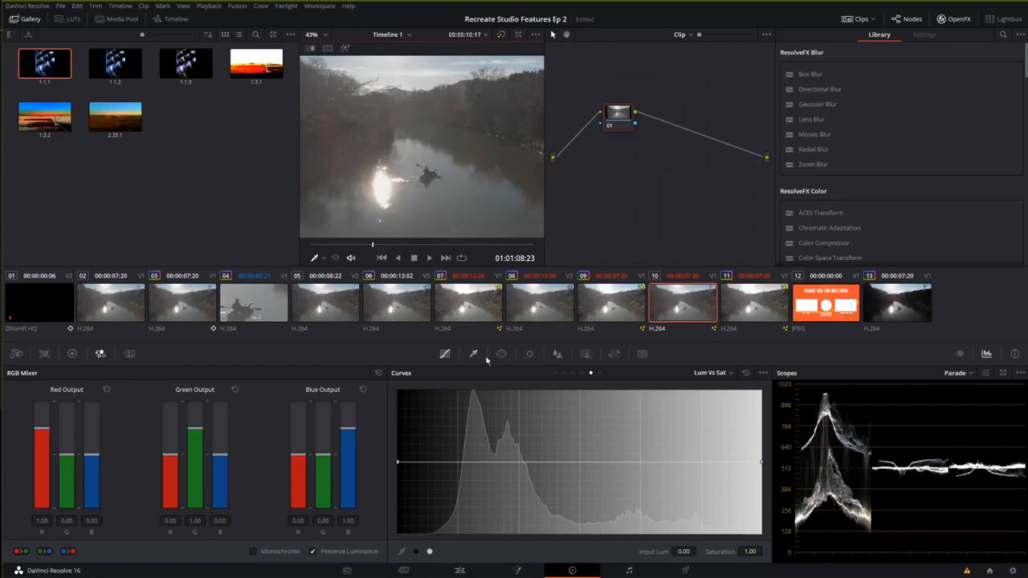
{"action": "left_click", "coordinate": [558, 354]}
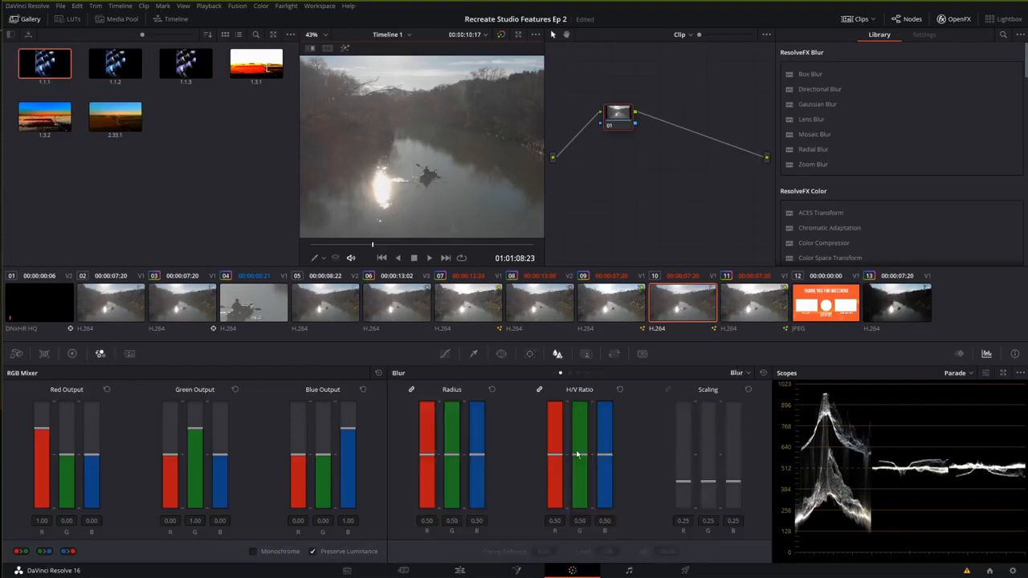
- Sharpen the canoe clip slightly by lowering the linked red, green and blue Blur Radius to 0.49
{"action": "scroll", "coordinate": [442, 177], "scroll_direction": "up", "scroll_amount": 10}
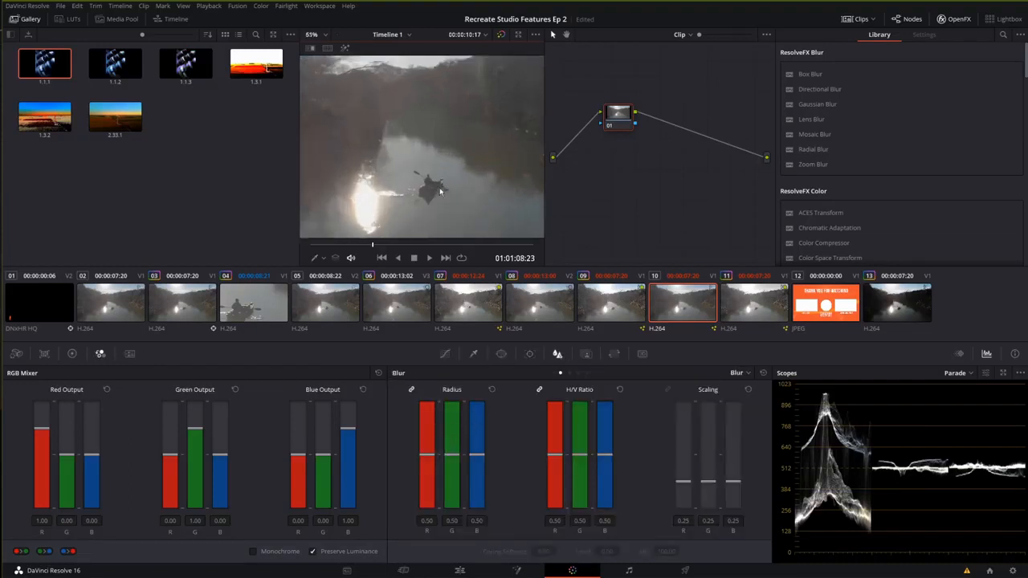
{"action": "scroll", "coordinate": [404, 147], "scroll_direction": "up", "scroll_amount": 8}
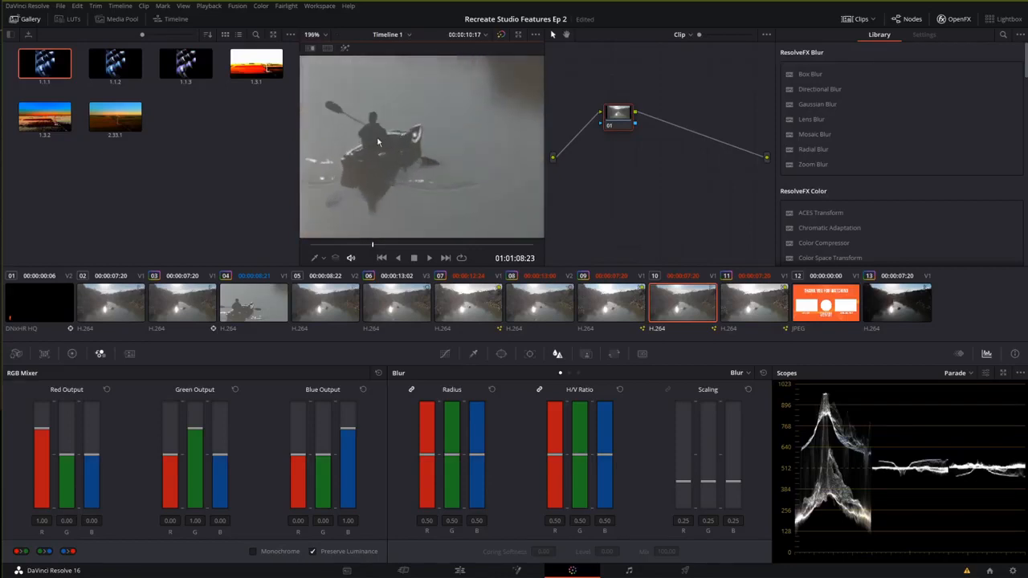
{"action": "scroll", "coordinate": [416, 140], "scroll_direction": "up", "scroll_amount": 1}
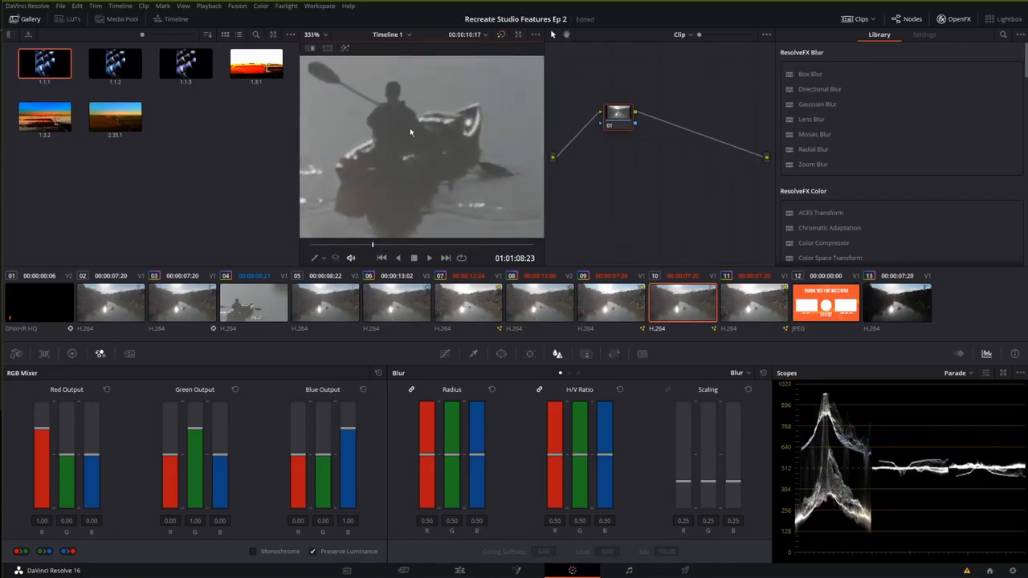
{"action": "left_click_drag", "start_coordinate": [409, 129], "coordinate": [426, 139]}
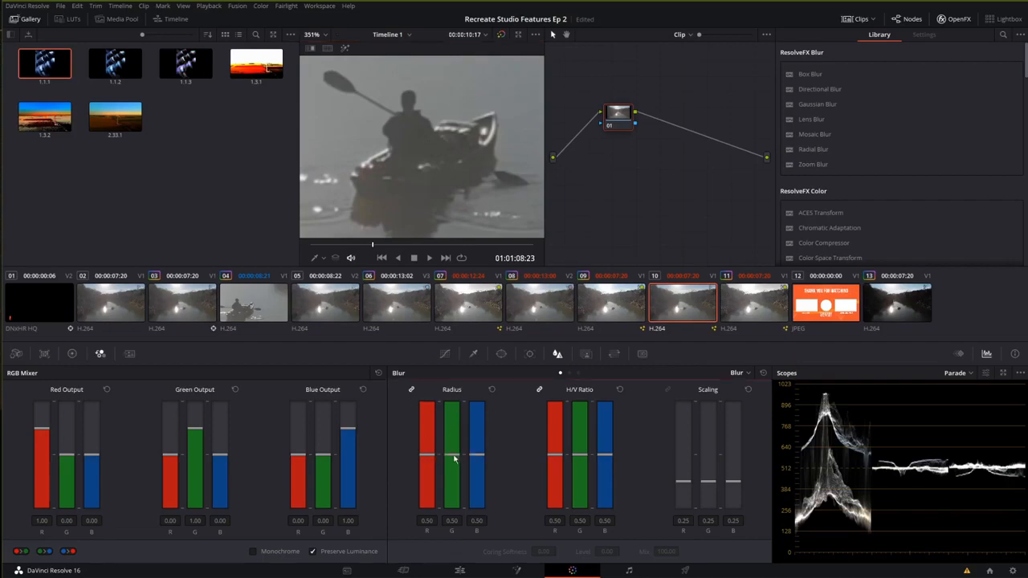
{"action": "left_click_drag", "start_coordinate": [453, 457], "coordinate": [453, 551]}
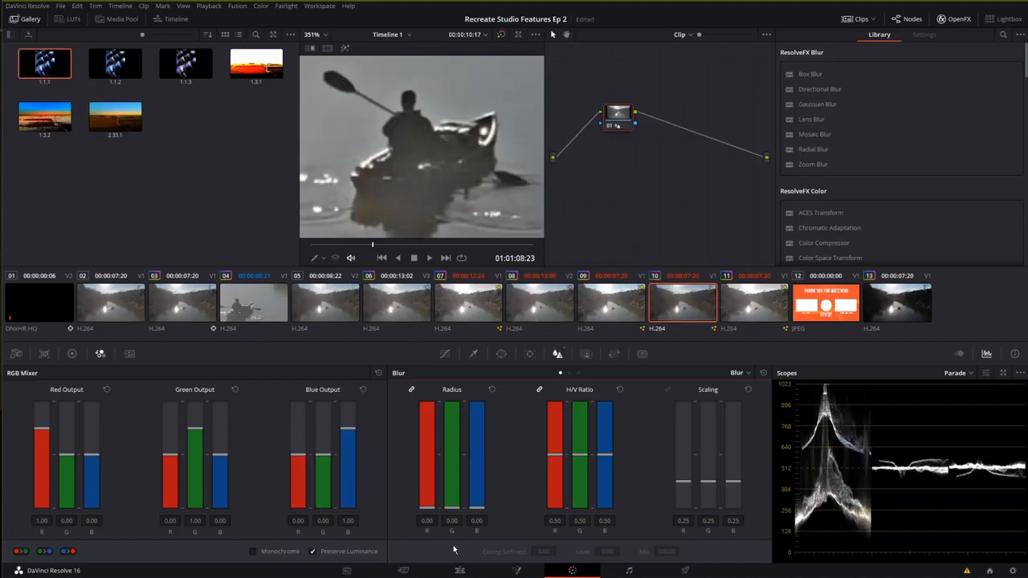
{"action": "left_click_drag", "start_coordinate": [451, 505], "coordinate": [447, 460]}
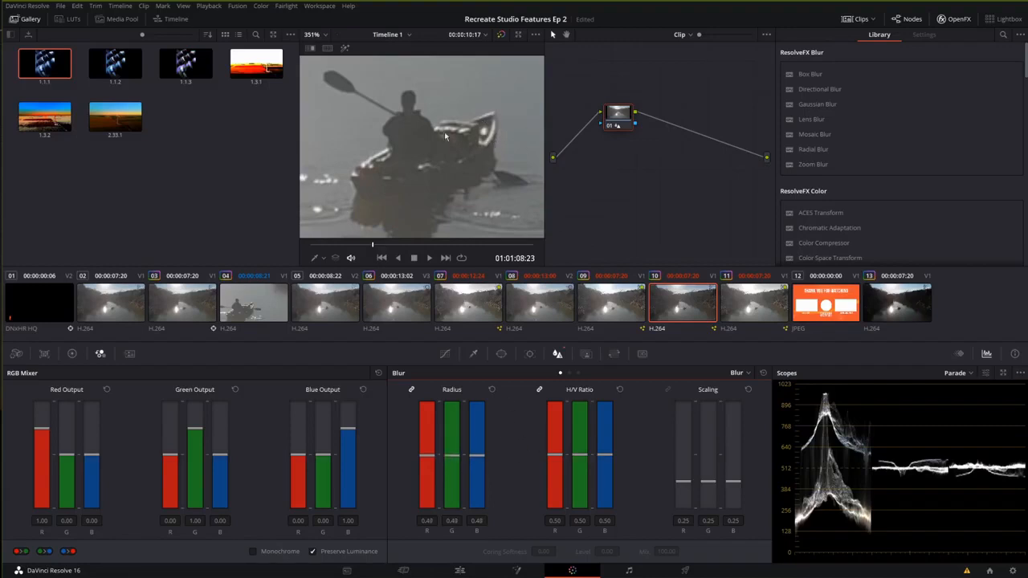
{"action": "scroll", "coordinate": [447, 206], "scroll_direction": "down", "scroll_amount": 10}
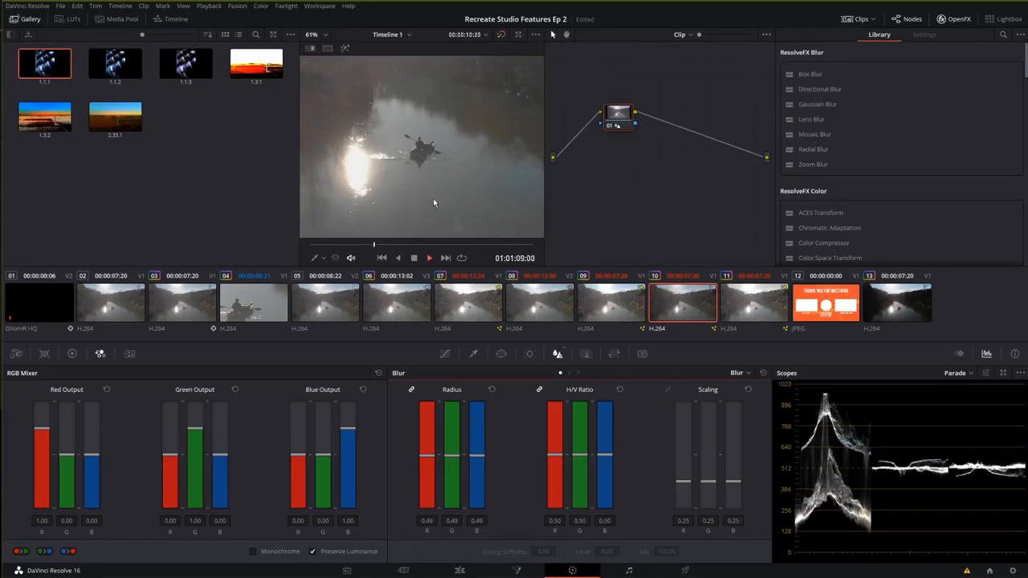
- Return to the Edit page and zoom the timeline viewer out to 38% to check the whole river frame
{"action": "left_click", "coordinate": [460, 570]}
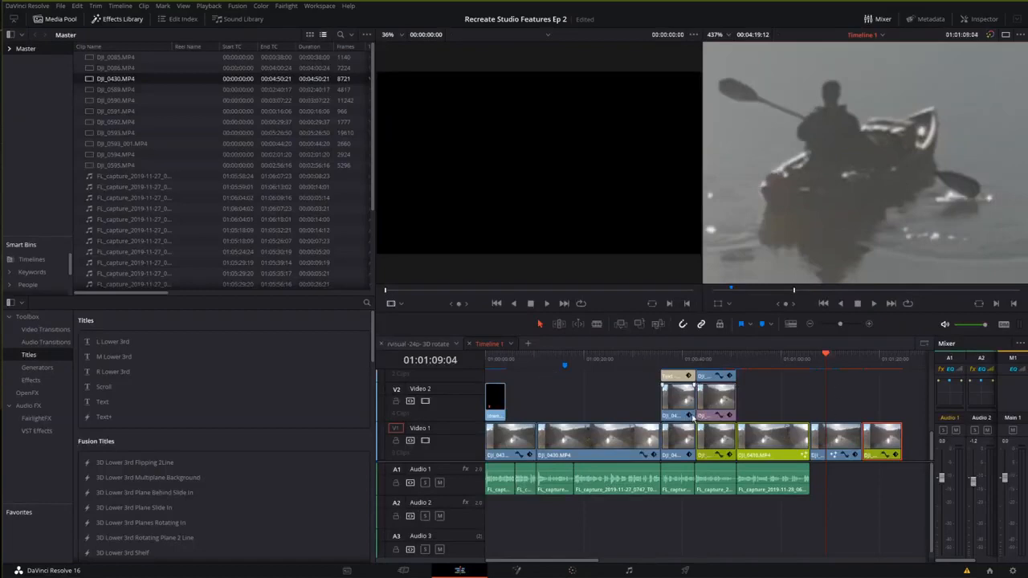
{"action": "scroll", "coordinate": [868, 201], "scroll_direction": "down", "scroll_amount": 8}
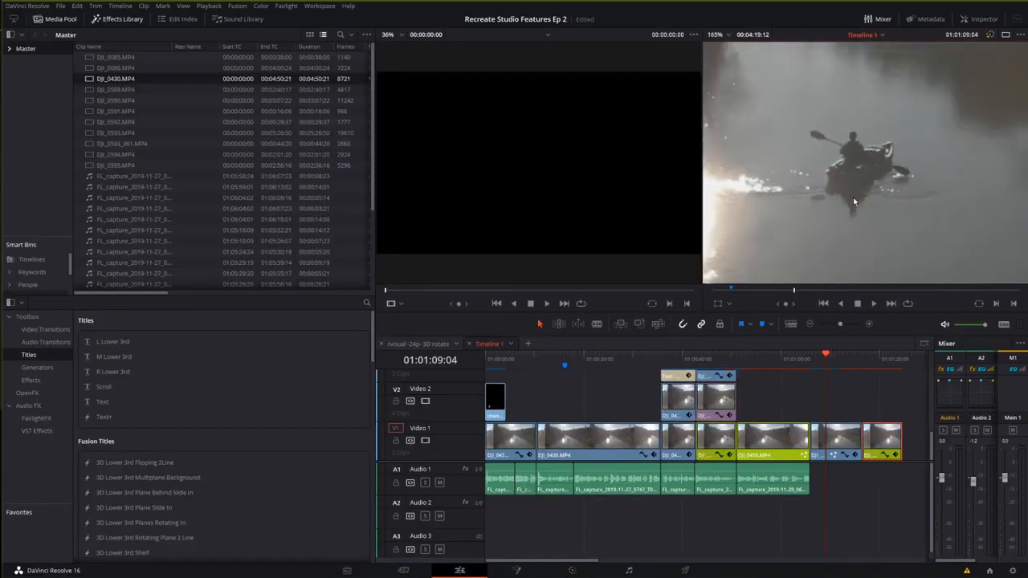
{"action": "scroll", "coordinate": [854, 202], "scroll_direction": "down", "scroll_amount": 5}
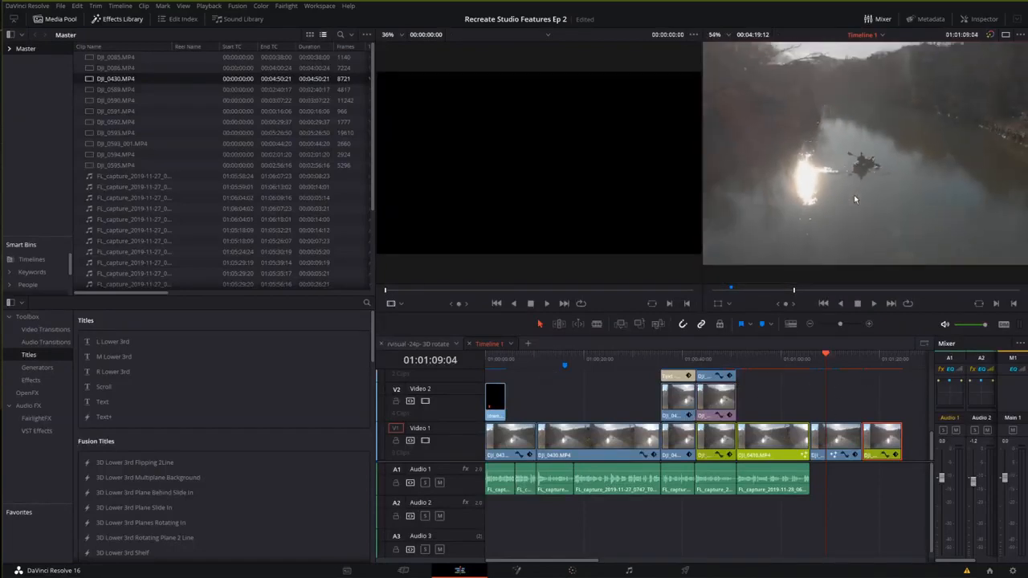
{"action": "left_click_drag", "start_coordinate": [877, 134], "coordinate": [874, 152]}
{"action": "scroll", "coordinate": [874, 152], "scroll_direction": "down", "scroll_amount": 2}
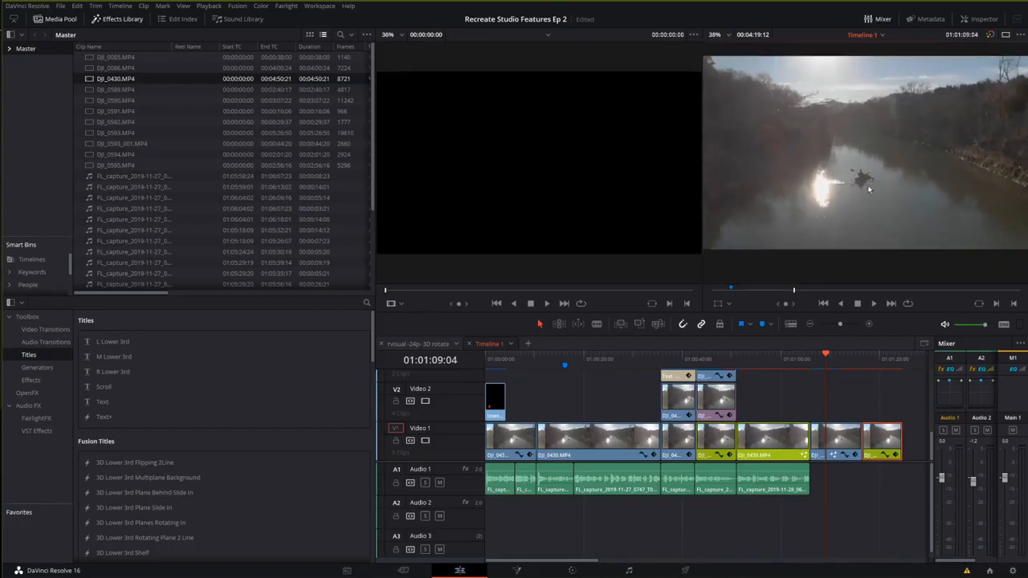